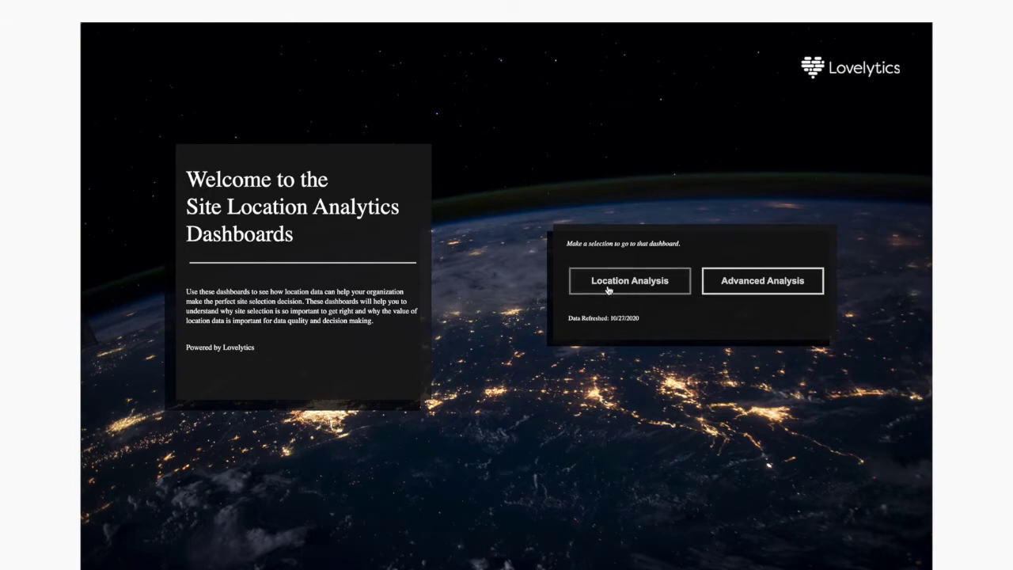
From the welcome page, open the Location Analysis dashboard for Denver, Colorado
left_click(609, 291)
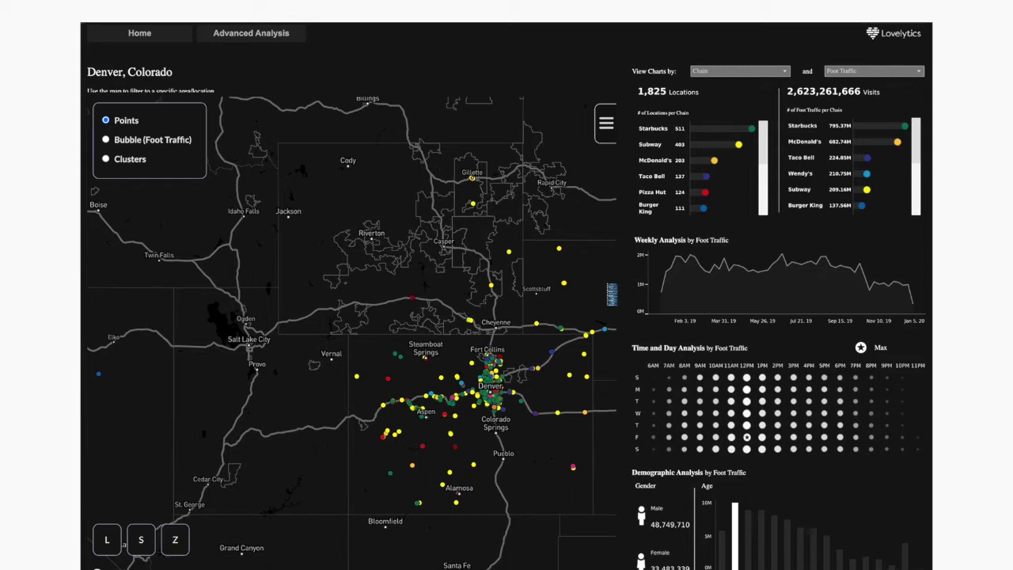
Search 'coors field' in the location settings and make Coors Field the map location
left_click(606, 125)
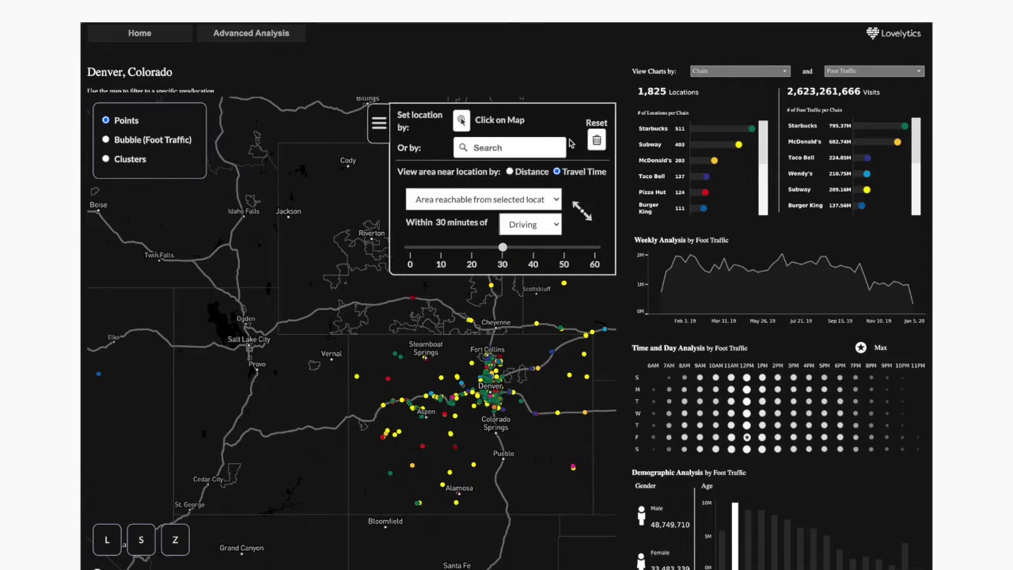
left_click(529, 147)
type("coors field")
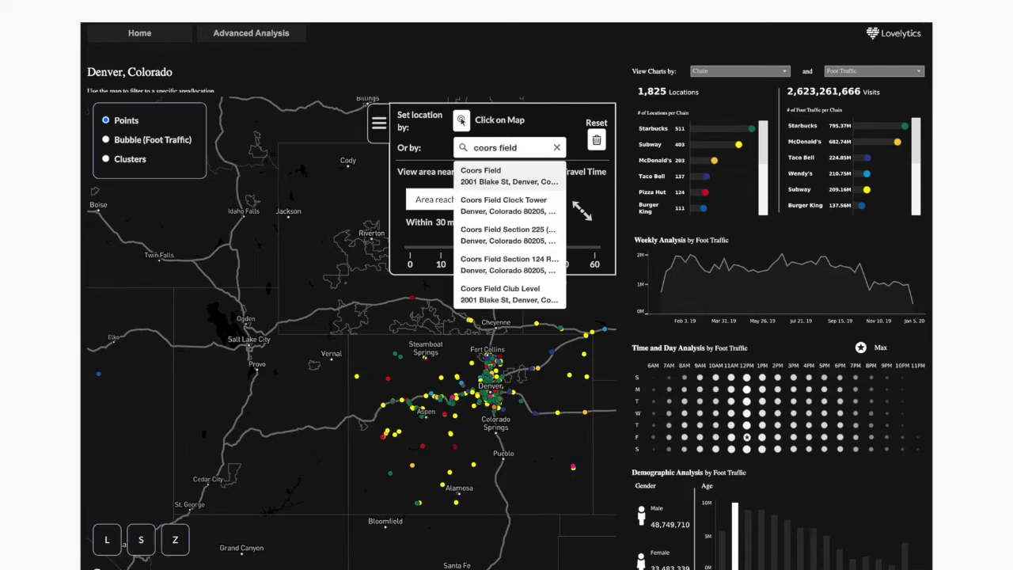
left_click(506, 175)
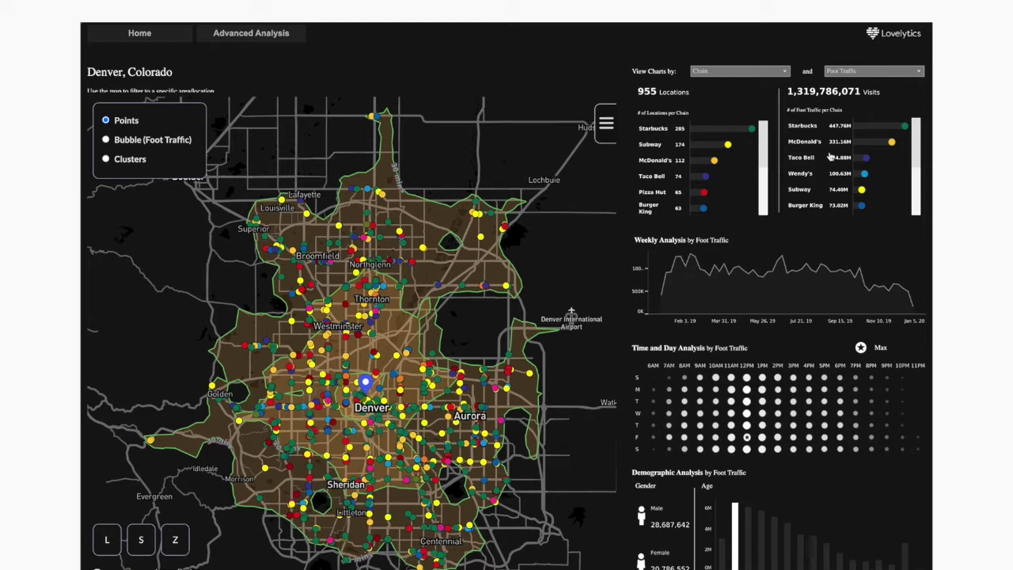
Zoom and pan to downtown Denver around Coors Field, then view a nearby Starbucks' foot traffic score
double_click(362, 391)
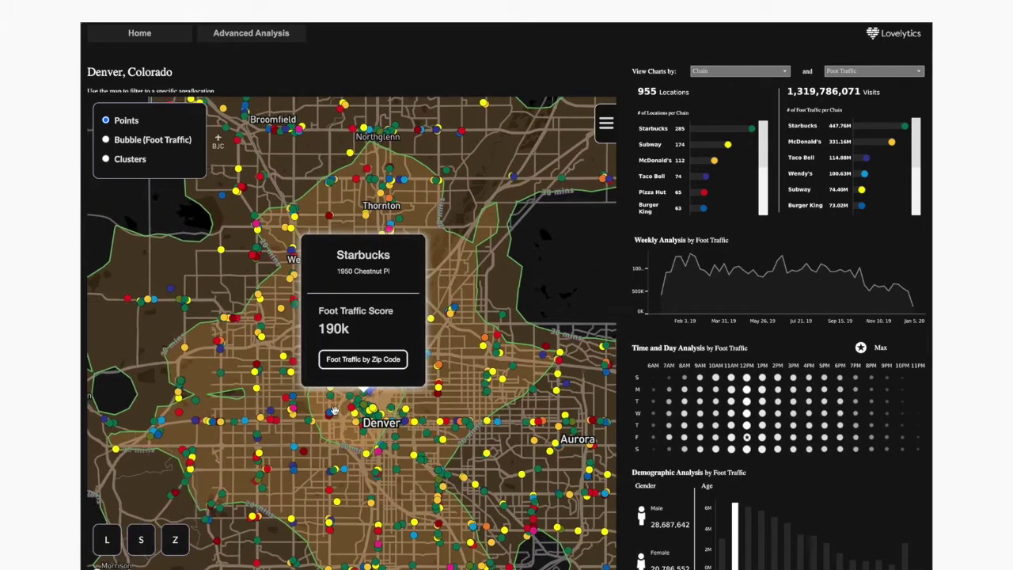
double_click(338, 406)
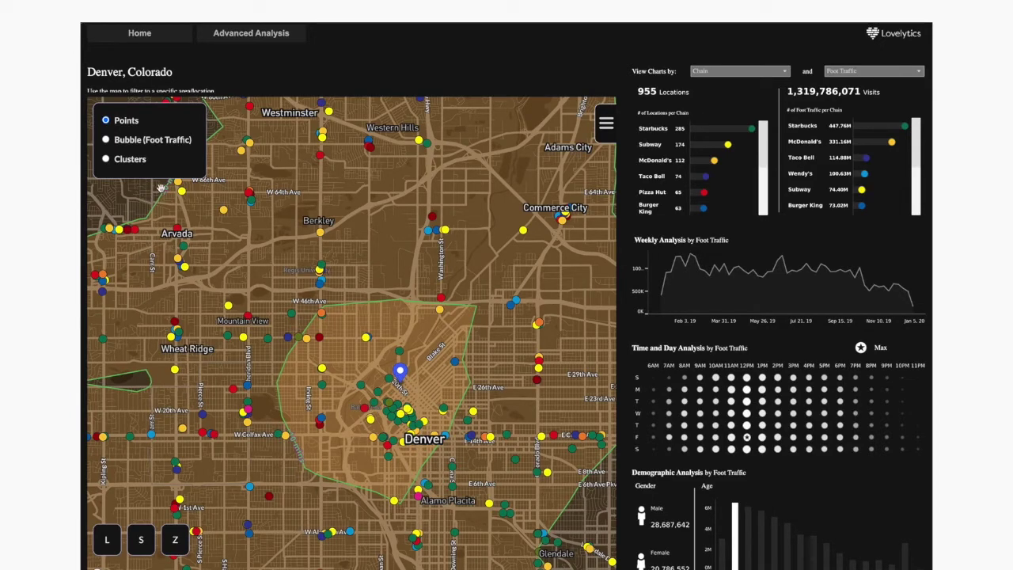
scroll(164, 192, "down", 1)
scroll(164, 192, "down", 2)
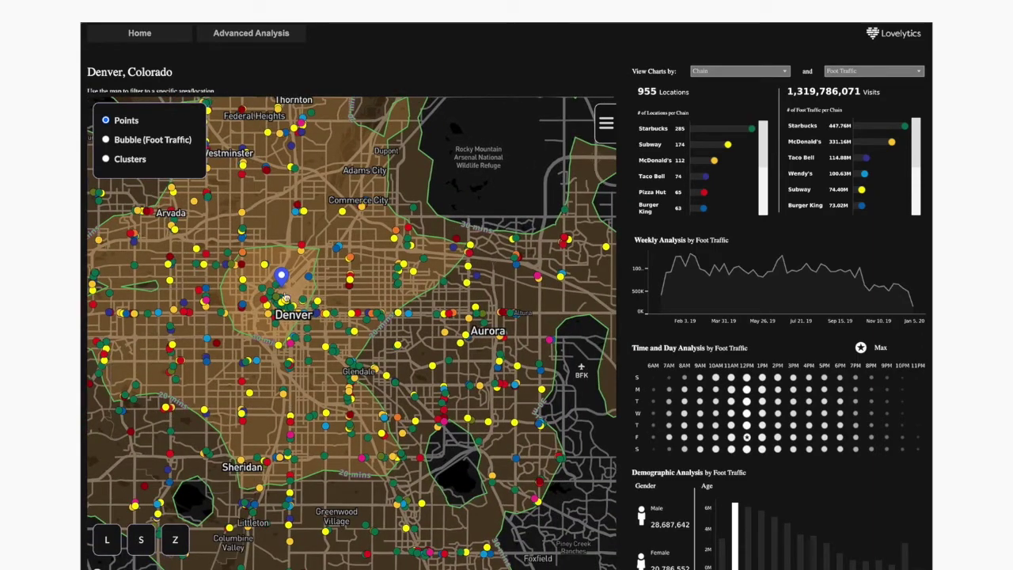
scroll(292, 292, "up", 4)
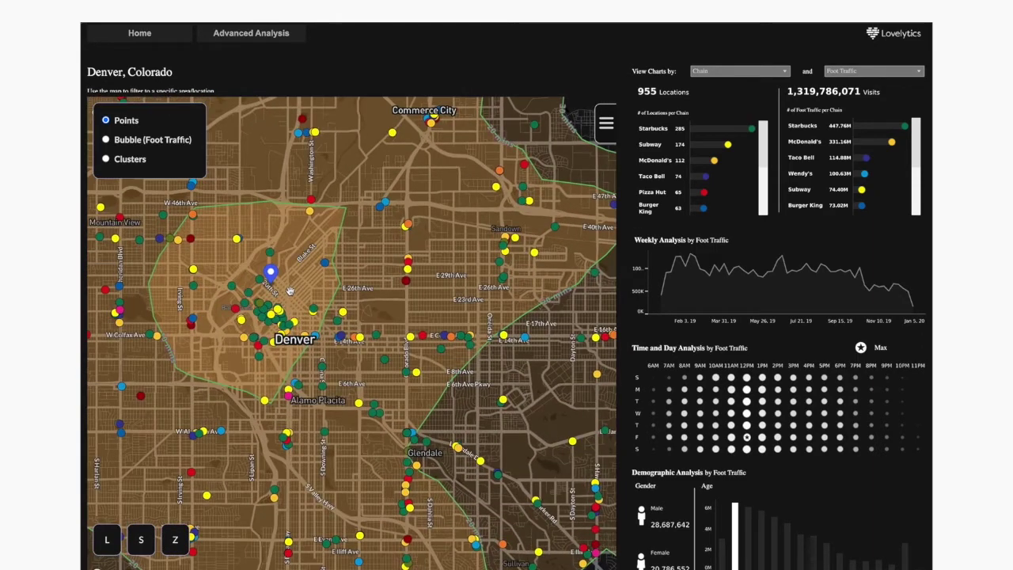
scroll(269, 297, "up", 2)
mouse_move(243, 293)
left_mouse_down()
mouse_move(306, 287)
mouse_move(380, 315)
mouse_move(380, 327)
left_mouse_up()
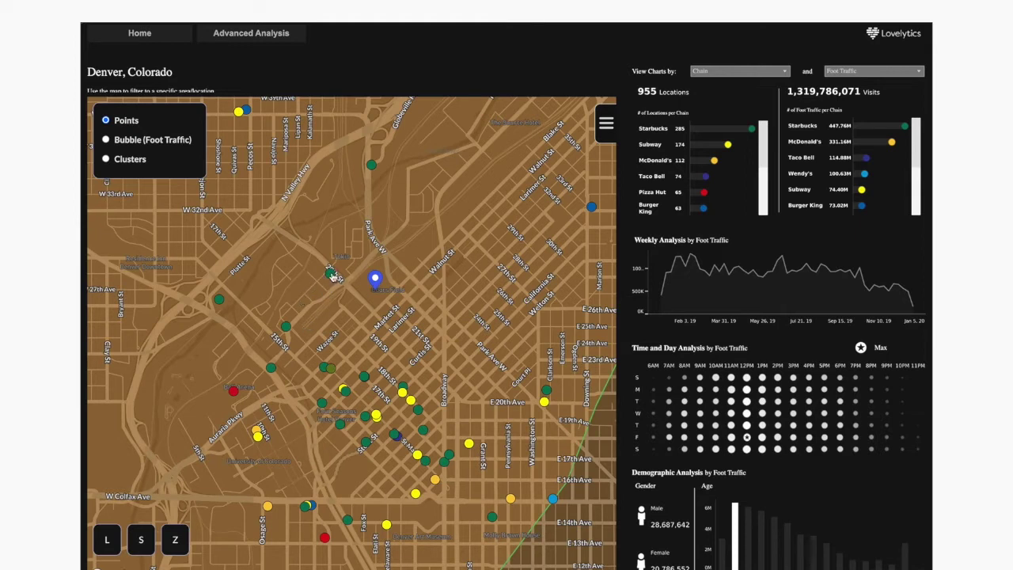
left_click(332, 276)
Change the Coors Field travel mode from Driving to Walking, then zoom in on the resulting area
left_click(606, 132)
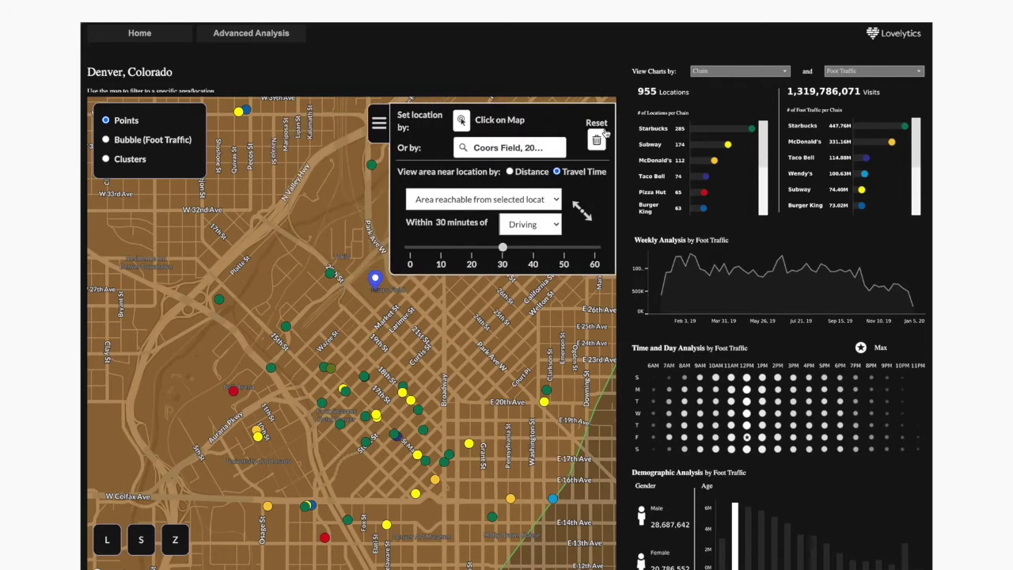
left_click(545, 232)
left_click(533, 257)
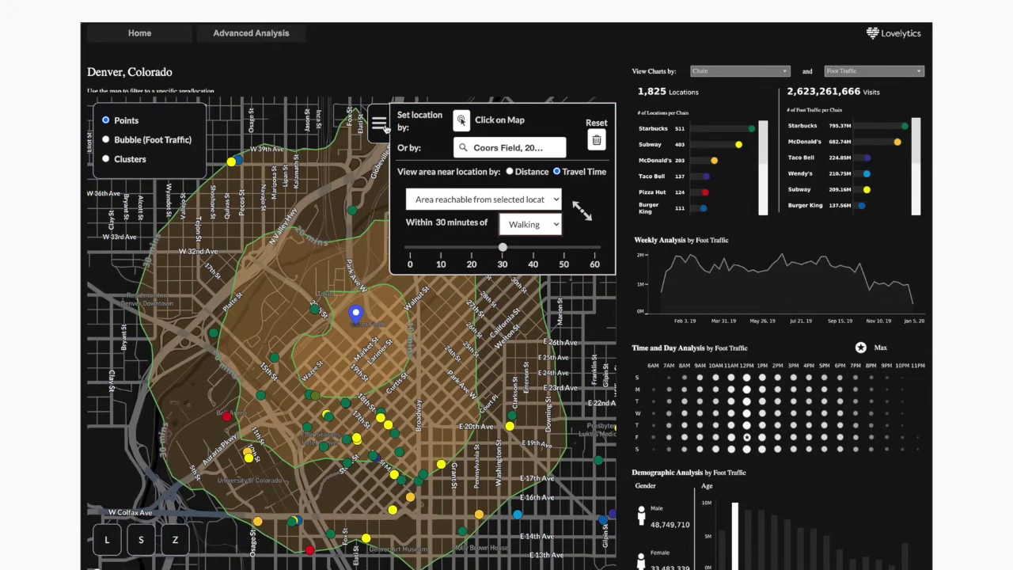
left_click(385, 127)
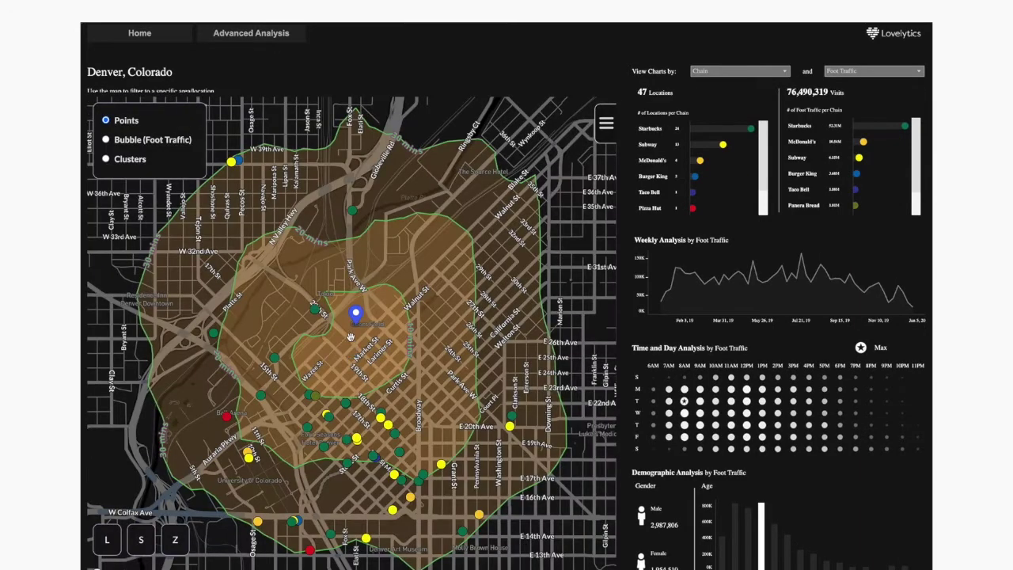
scroll(351, 337, "up", 2)
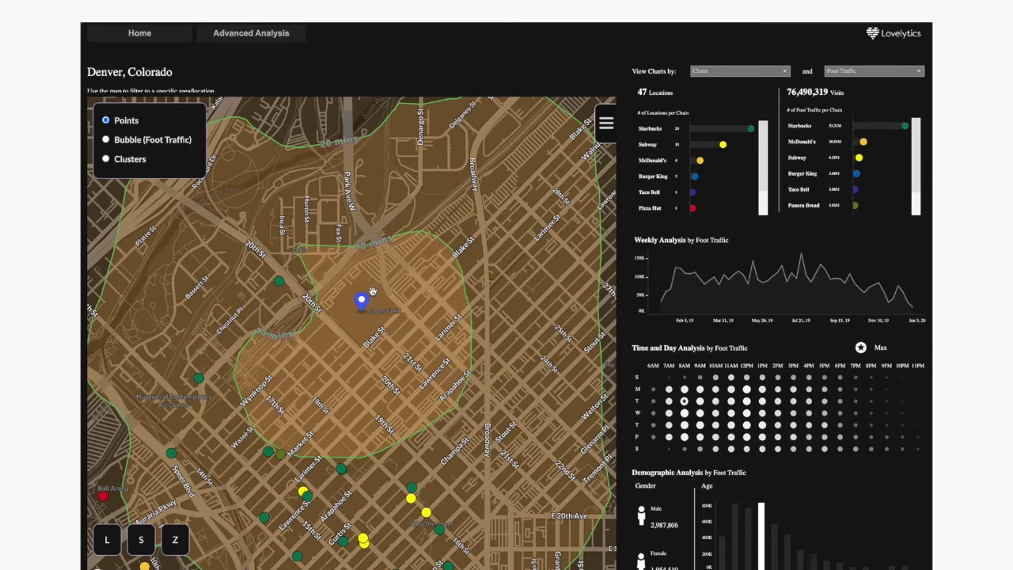
mouse_move(685, 267)
mouse_move(904, 399)
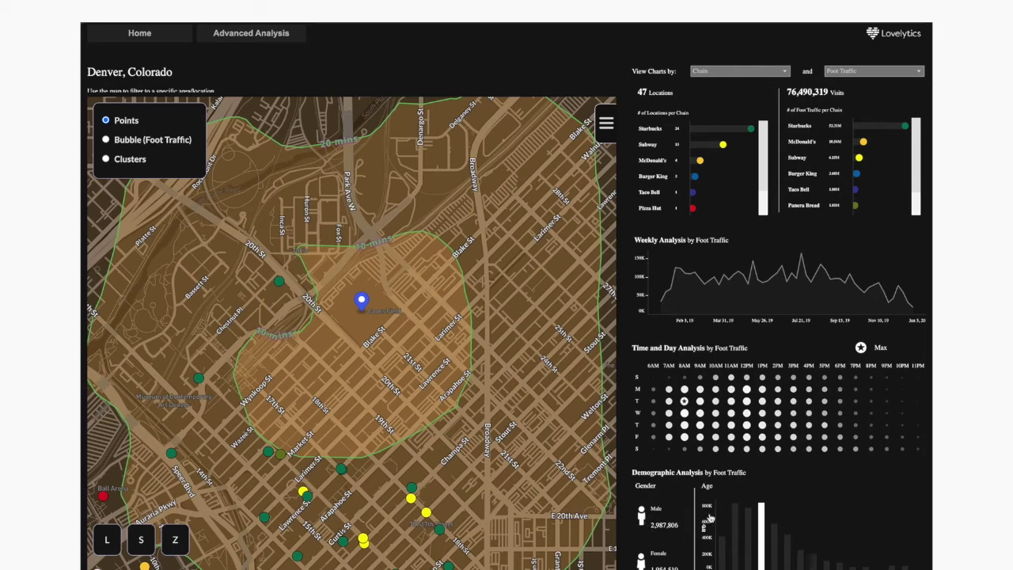
mouse_move(758, 553)
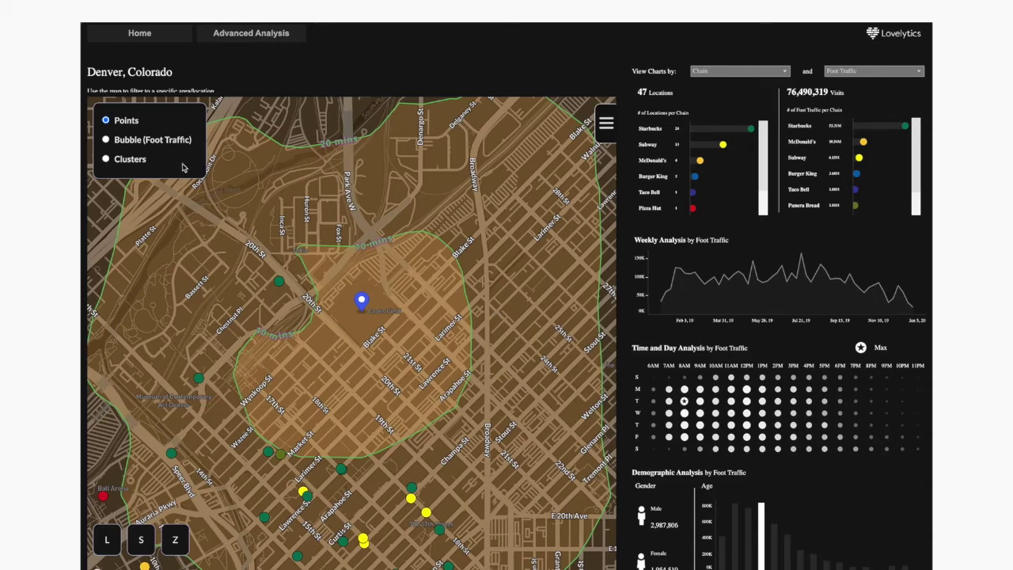
Switch the map display to Bubble (Foot Traffic)
scroll(342, 326, "down", 2)
scroll(343, 325, "down", 3)
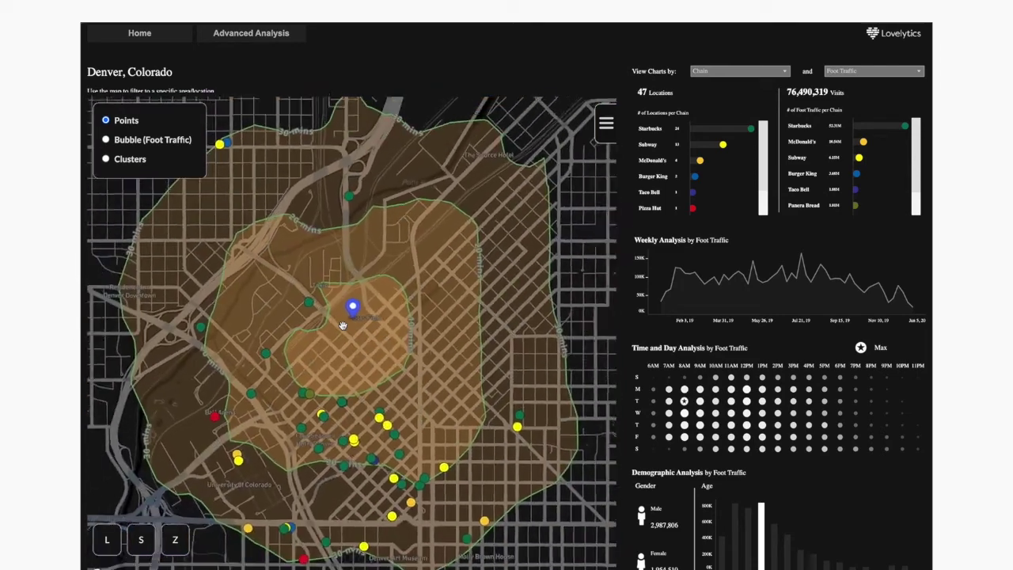
left_click(154, 142)
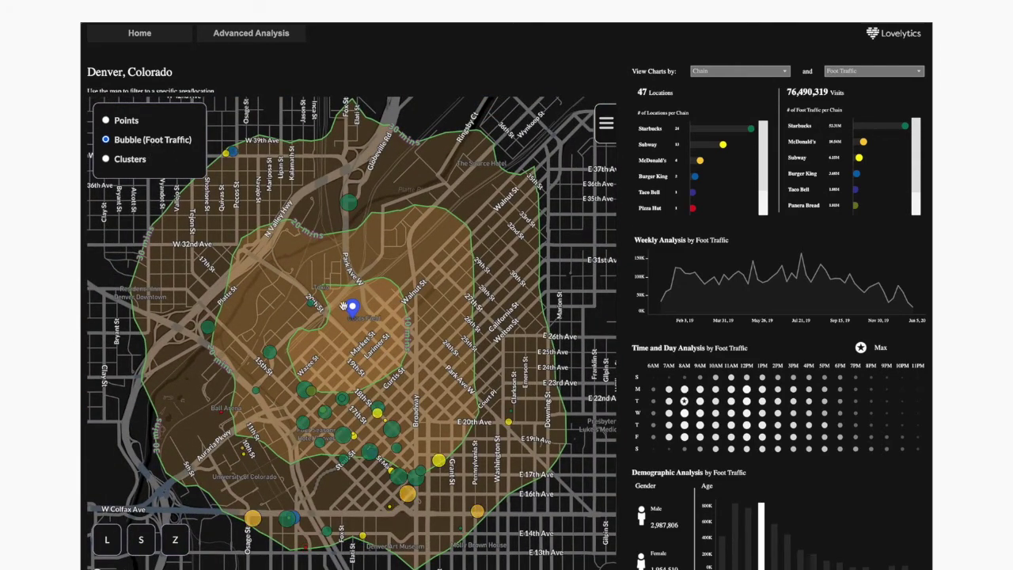
scroll(335, 388, "up", 3)
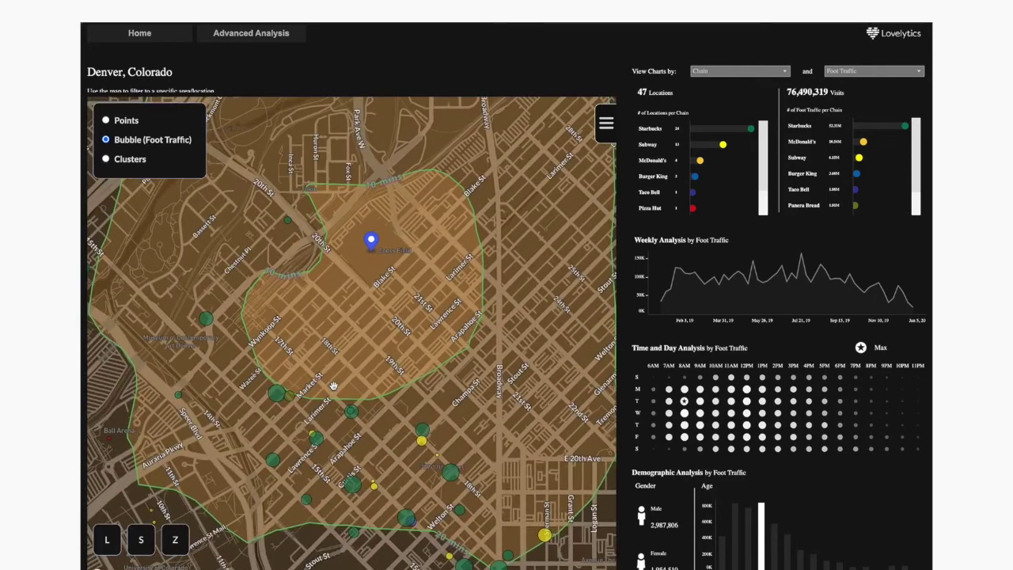
Select Clusters to group the Coors Field locations into numbered clusters, zooming to inspect them
left_click(121, 162)
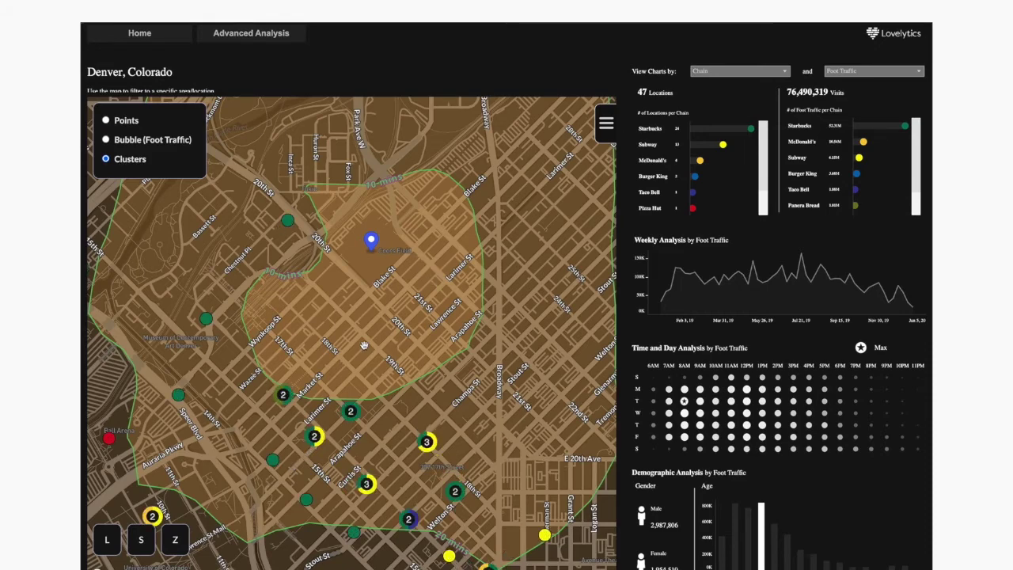
scroll(364, 346, "down", 2)
scroll(364, 345, "down", 2)
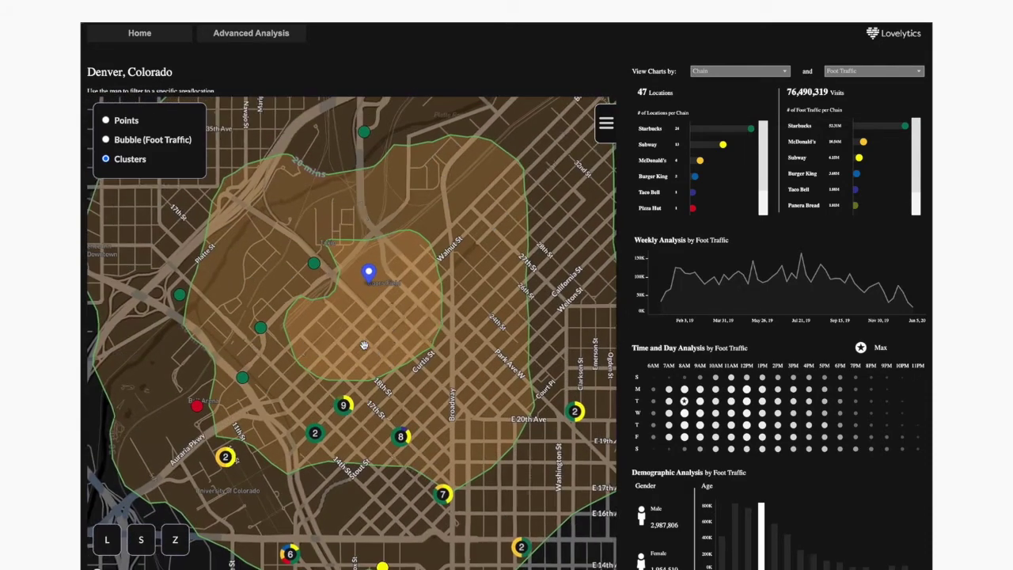
scroll(364, 346, "down", 1)
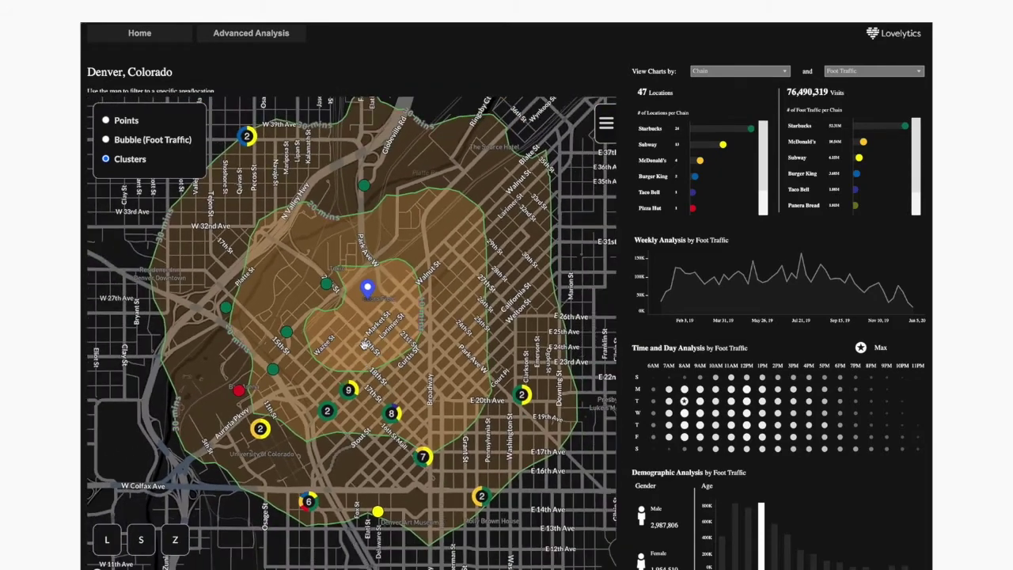
scroll(361, 401, "up", 5)
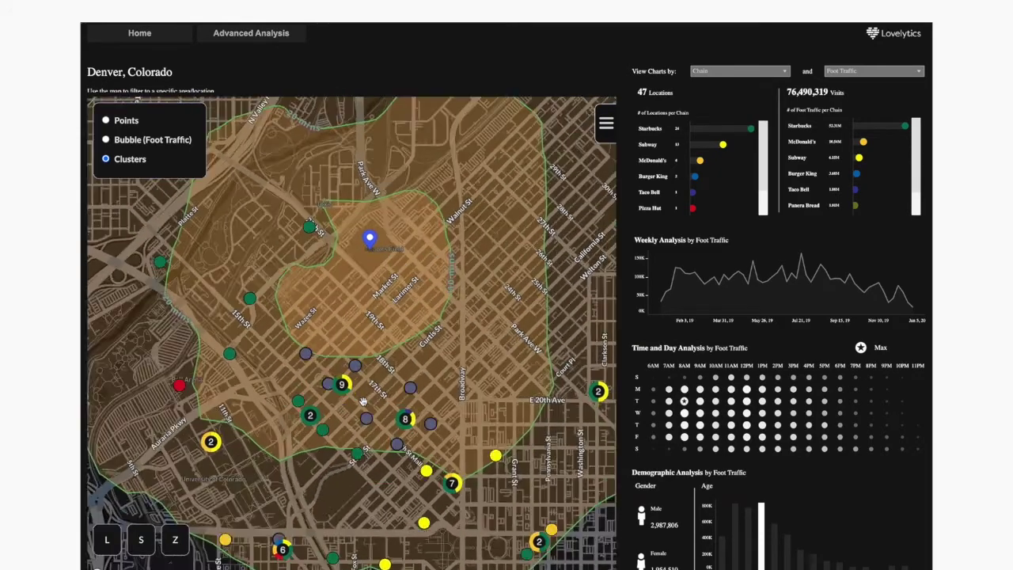
scroll(340, 386, "up", 3)
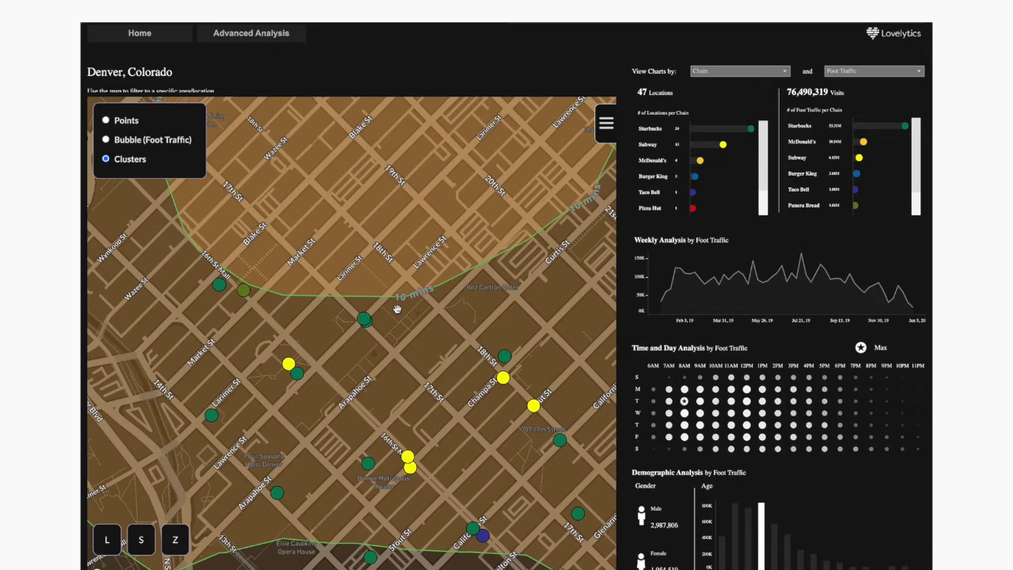
scroll(401, 309, "down", 1)
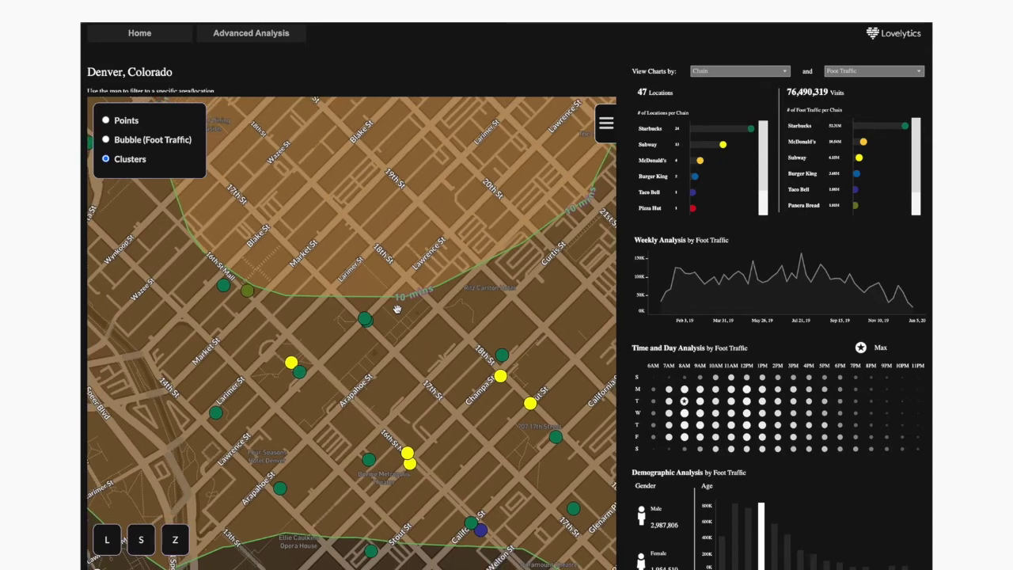
Open the Advanced Analysis tab and zoom in on the inner radius ring around the Taco Bell pin
left_click(248, 38)
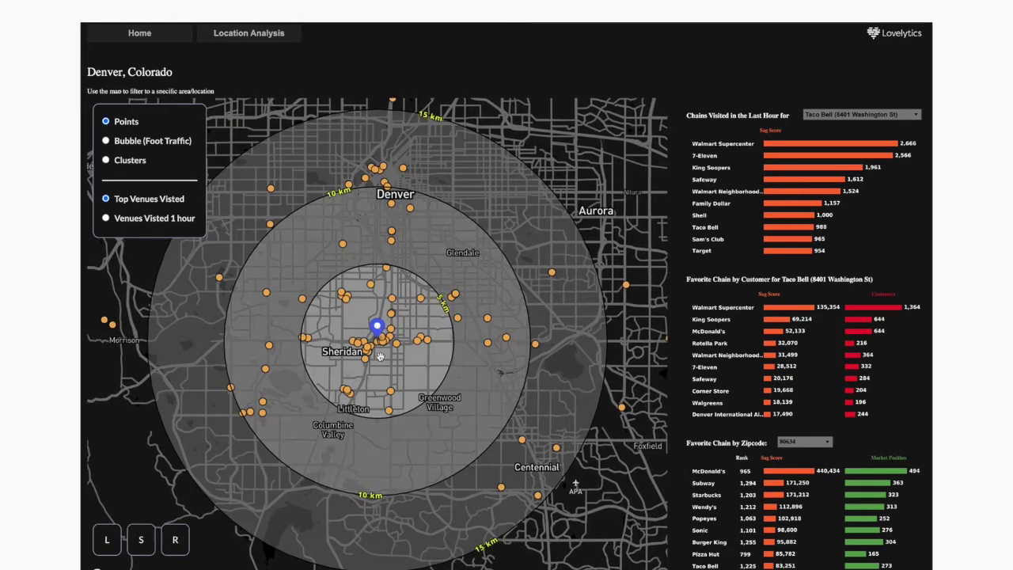
scroll(380, 356, "up", 2)
scroll(377, 332, "up", 2)
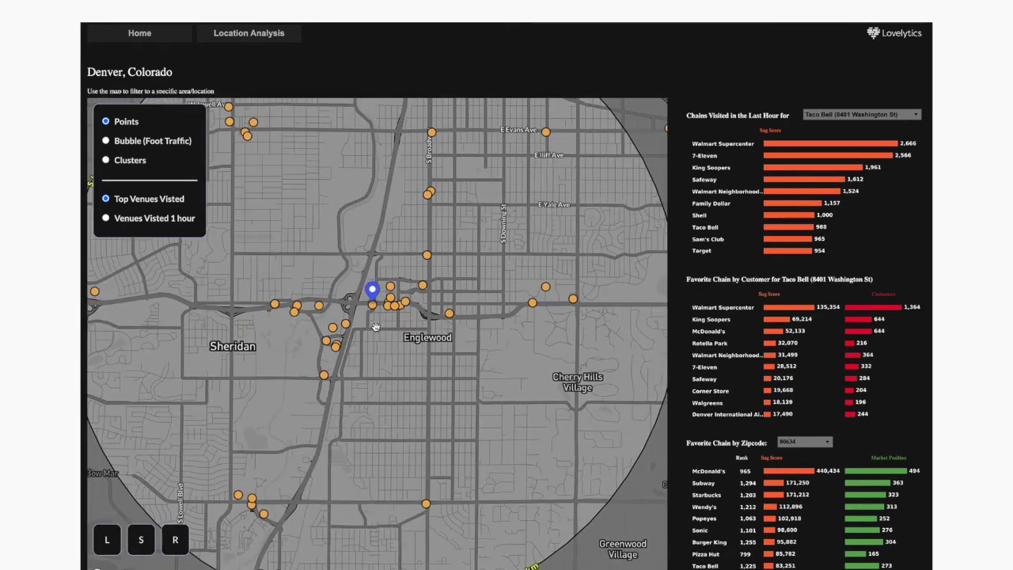